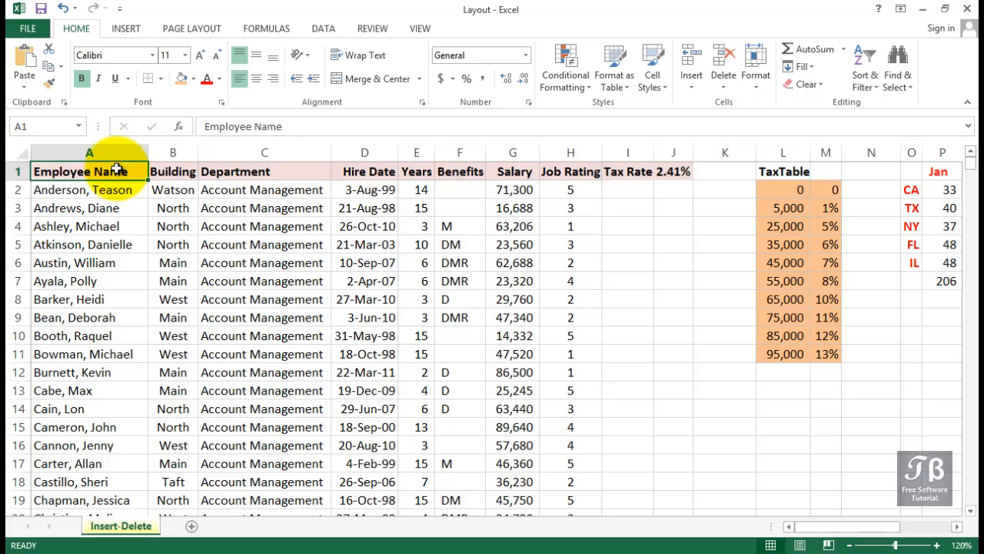
Step: Insert a new sheet column between the Employee Name and Building columns
click(181, 152)
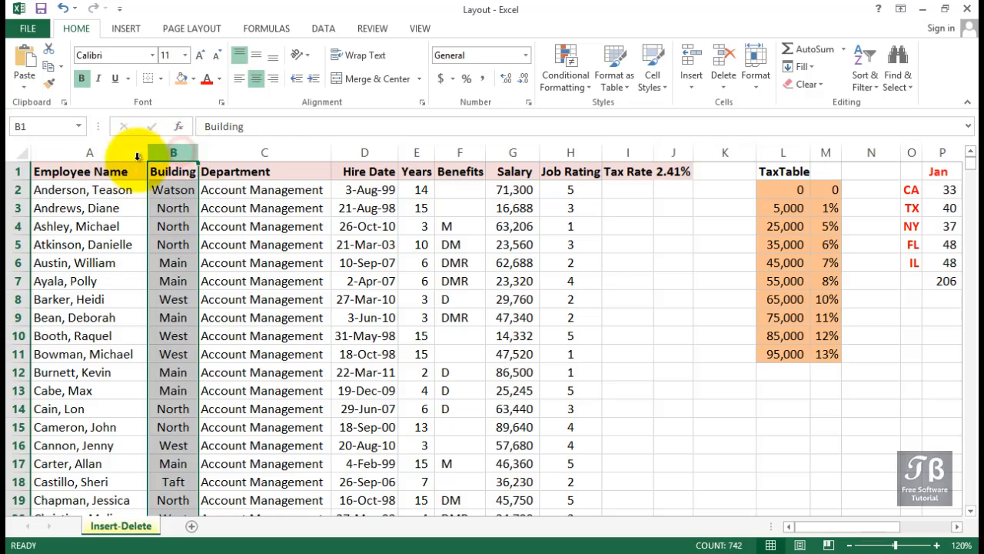
click(135, 155)
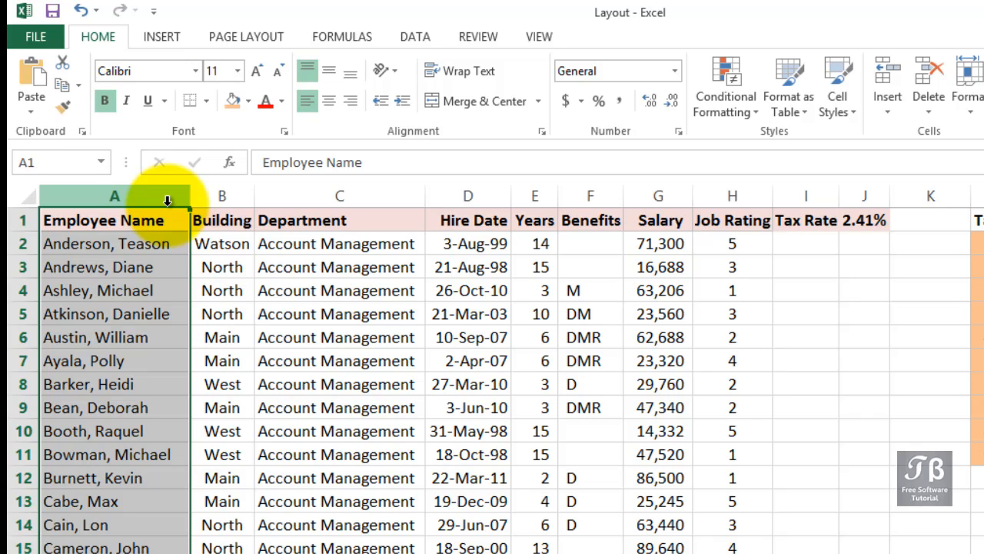
click(236, 194)
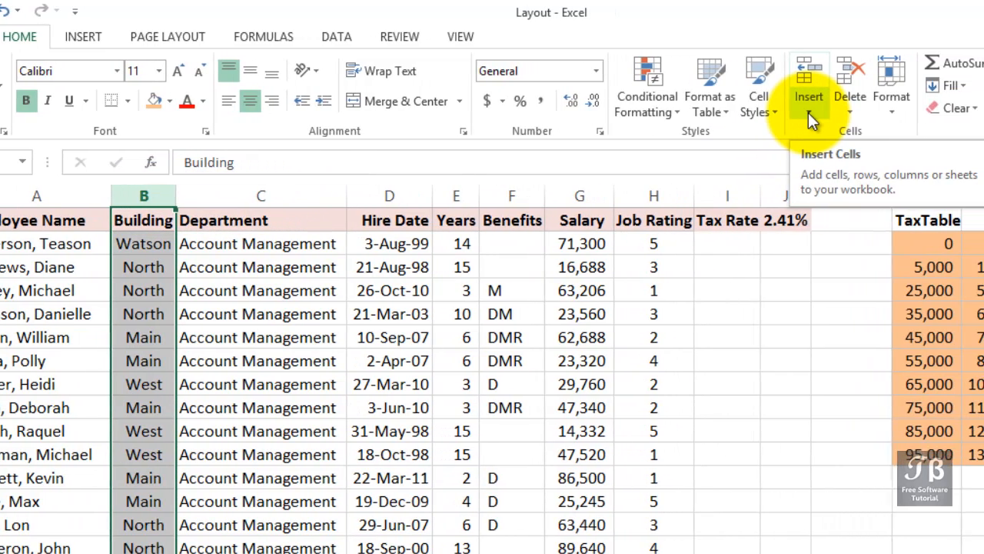
click(803, 113)
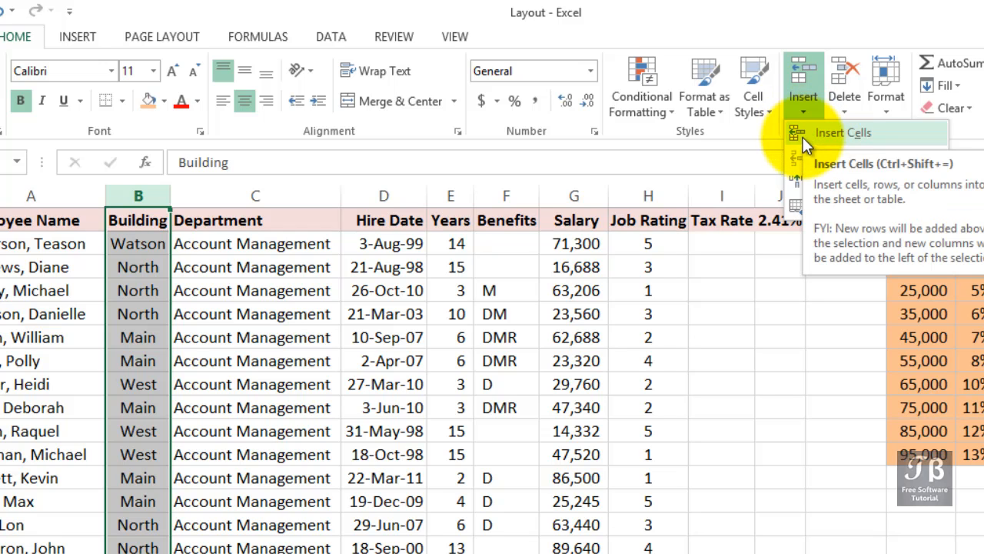
click(802, 176)
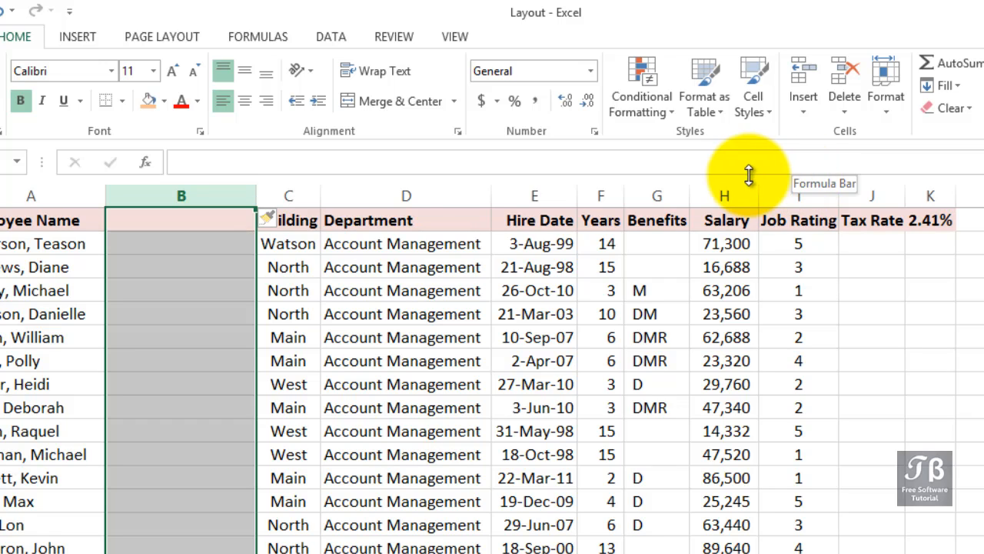
Step: Enter the heading Emp-ID in cell B1 of the new empty column
click(199, 216)
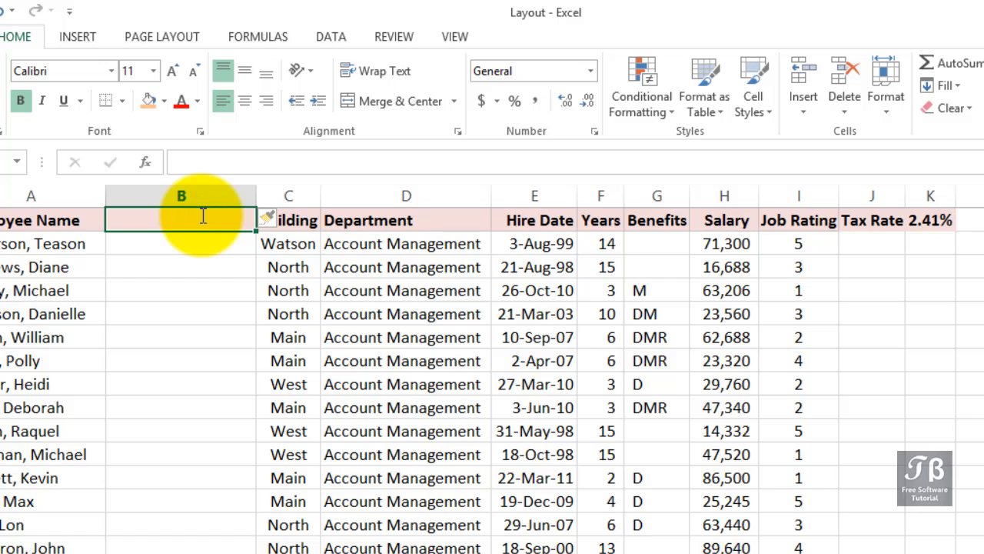
text(Emp-ID)
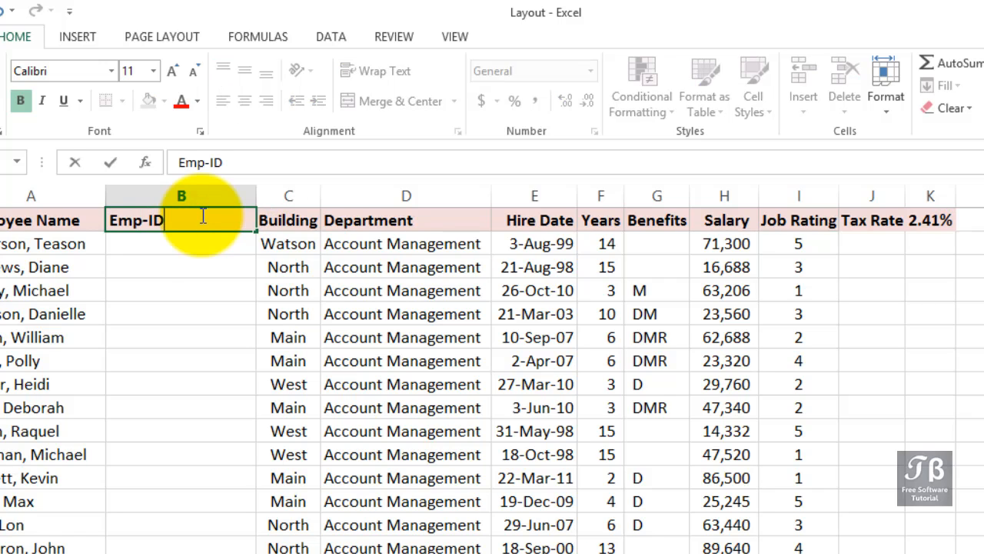
key(Return)
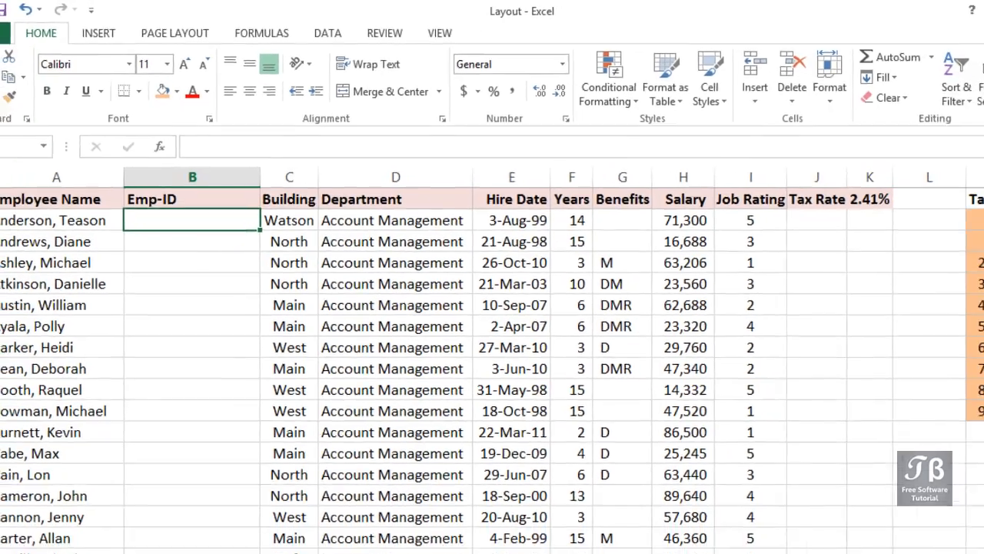
Step: Delete the entire Benefits column from the employee list
drag(829, 530, 830, 530)
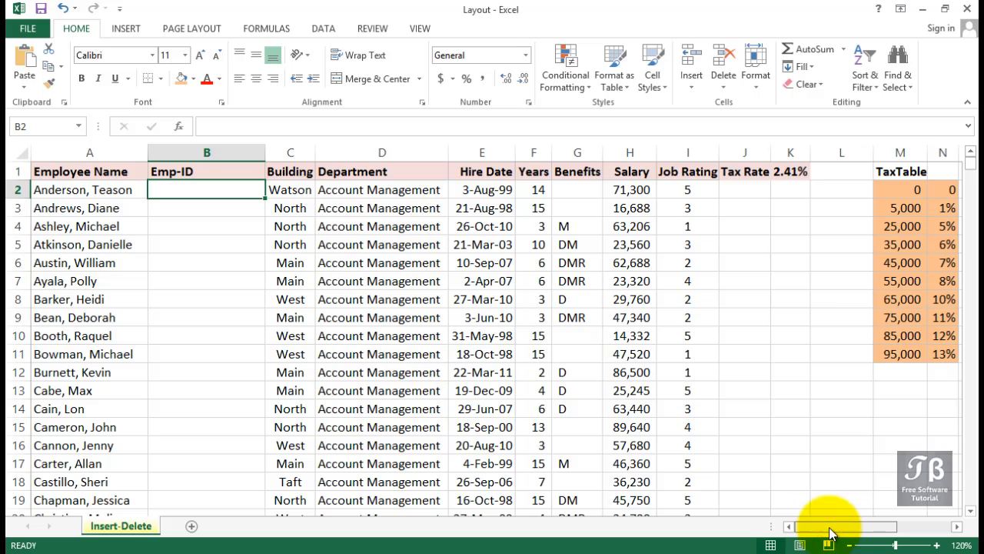
click(583, 152)
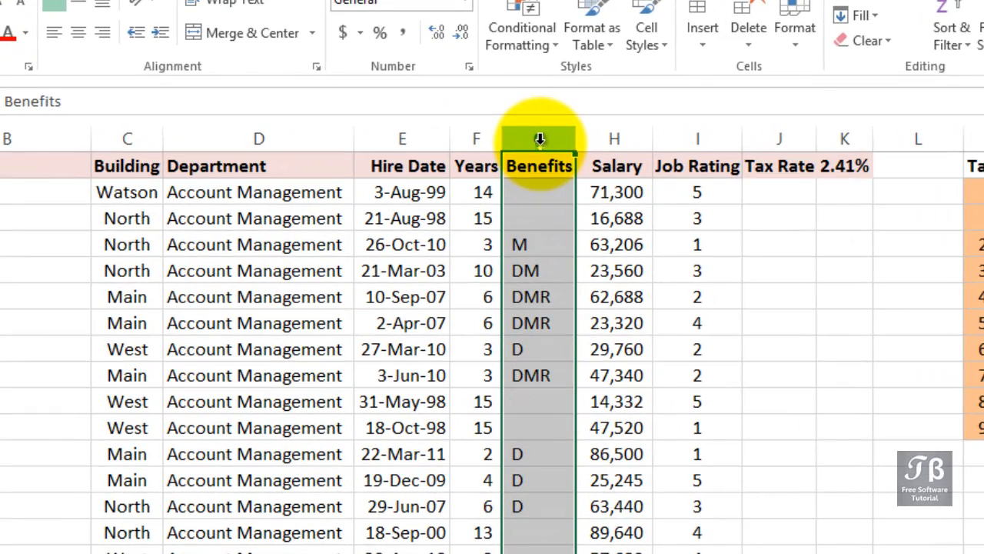
right_click(540, 140)
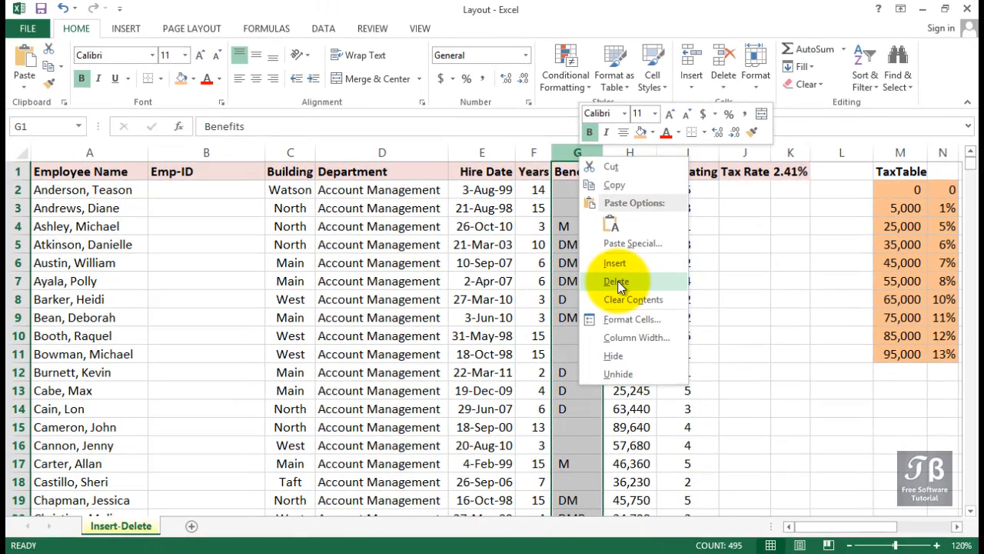
click(617, 280)
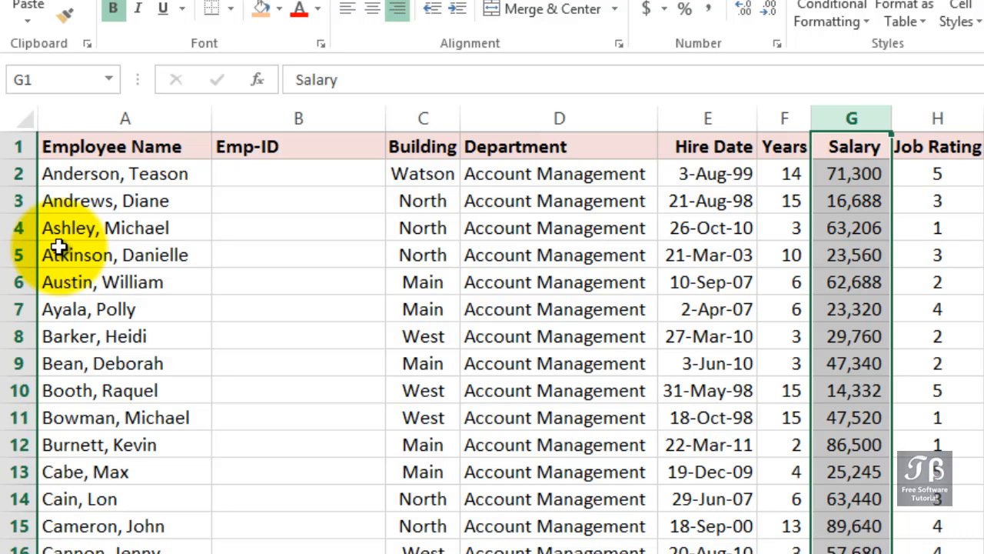
Step: Insert an entire blank sheet row above row 5 of the employee list
click(18, 255)
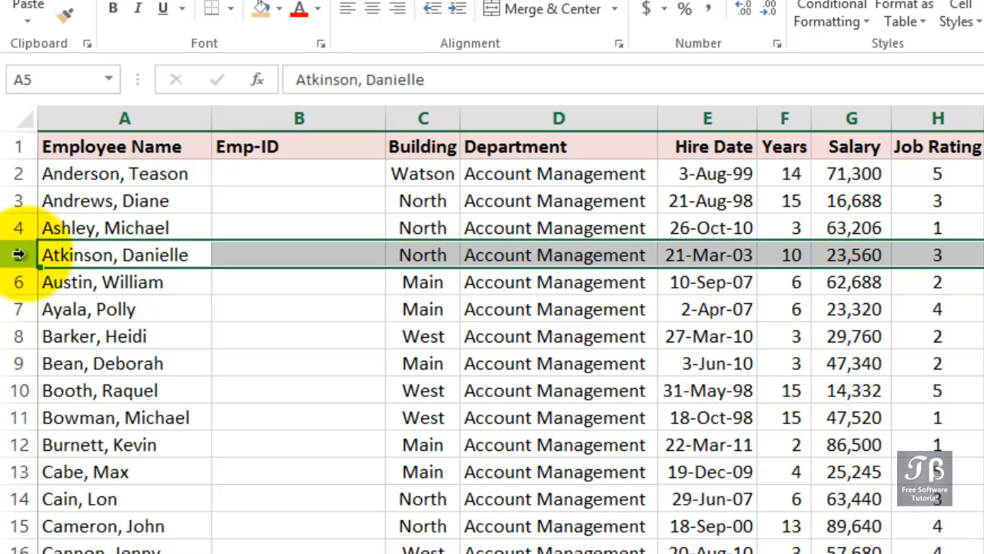
right_click(22, 256)
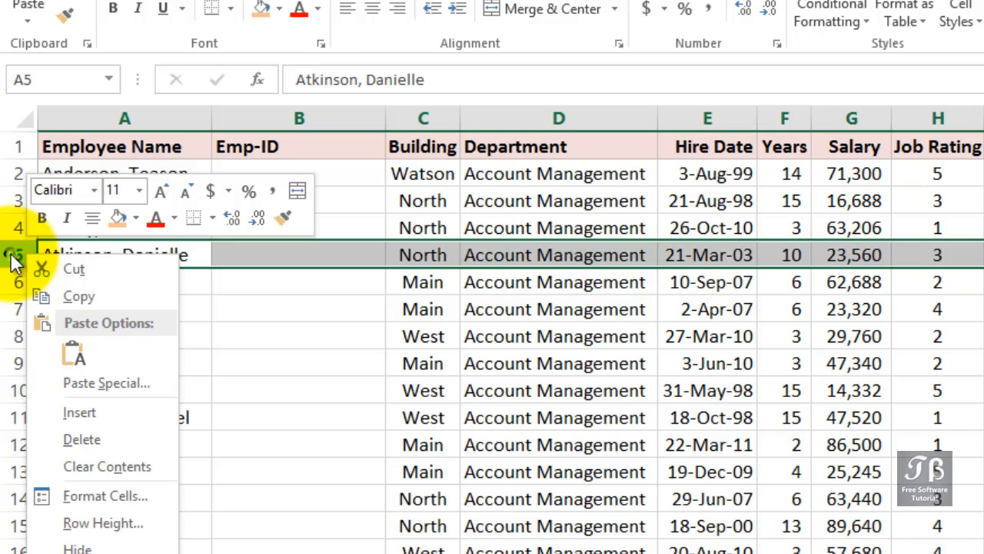
click(12, 257)
right_click(12, 257)
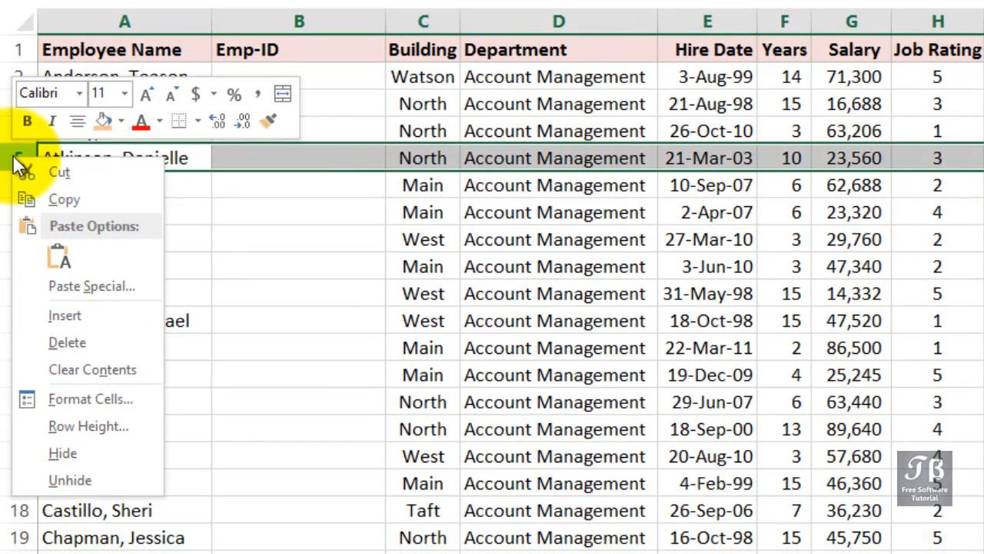
click(101, 315)
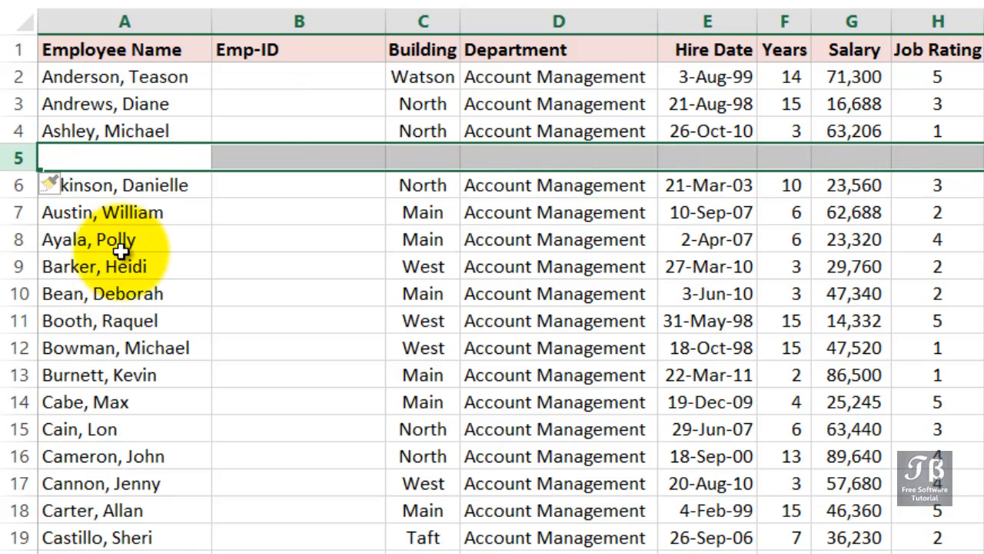
Step: Examine how the inserted row 5 affects the TaxTable and the monthly state tables, from column L to column AC
click(117, 165)
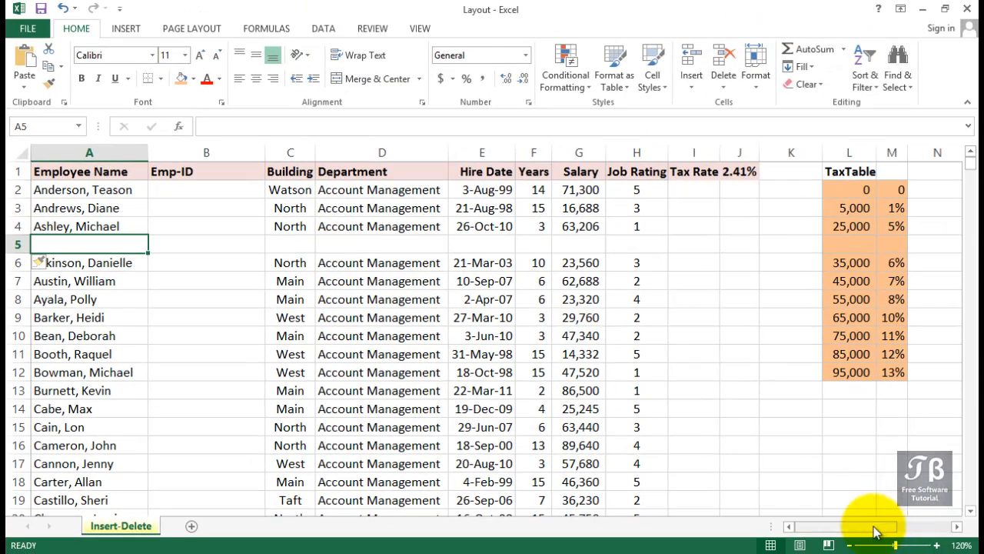
click(957, 529)
click(957, 529)
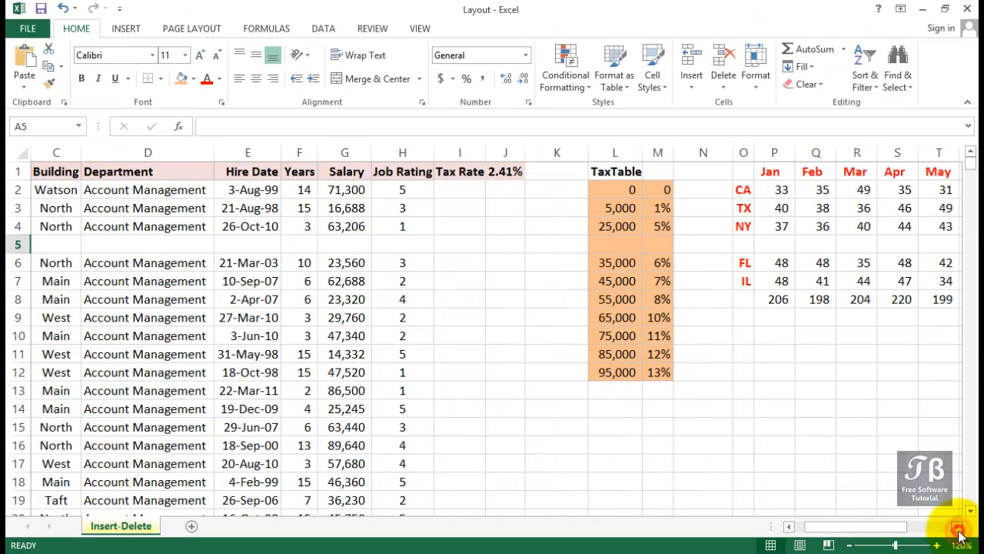
click(957, 529)
click(957, 529)
click(958, 529)
click(957, 529)
click(957, 529)
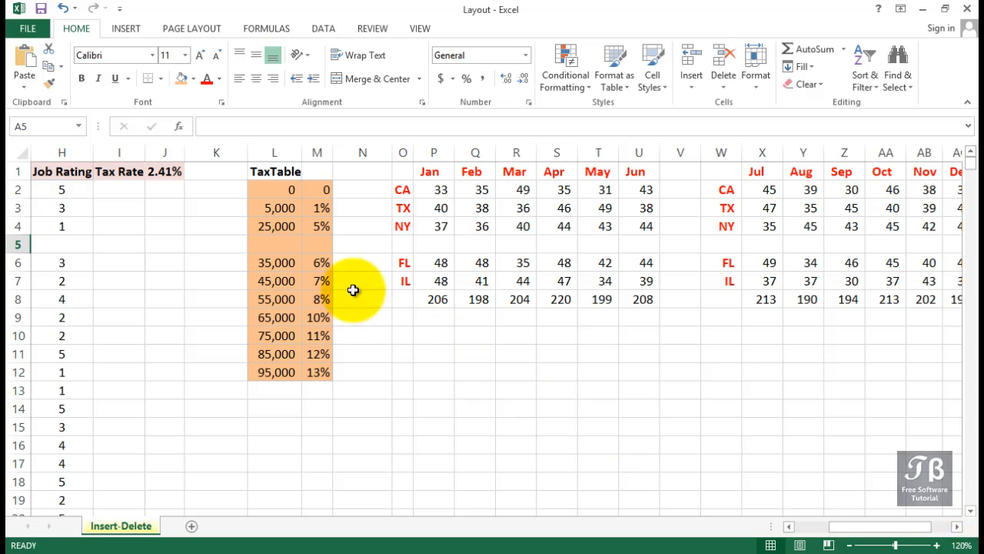
drag(269, 244, 789, 246)
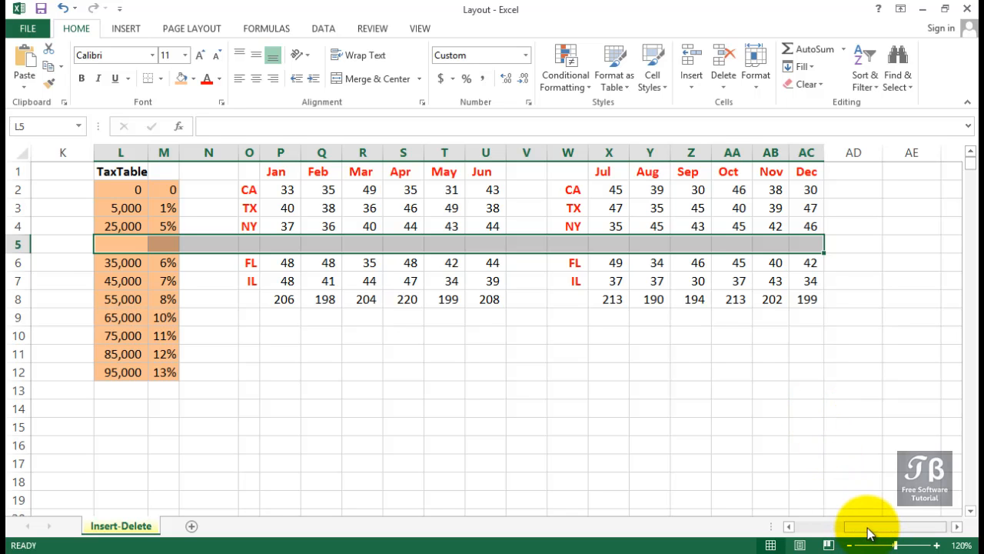
Step: Undo the insertion of the entire row and return to the employee list
key(ctrl+z)
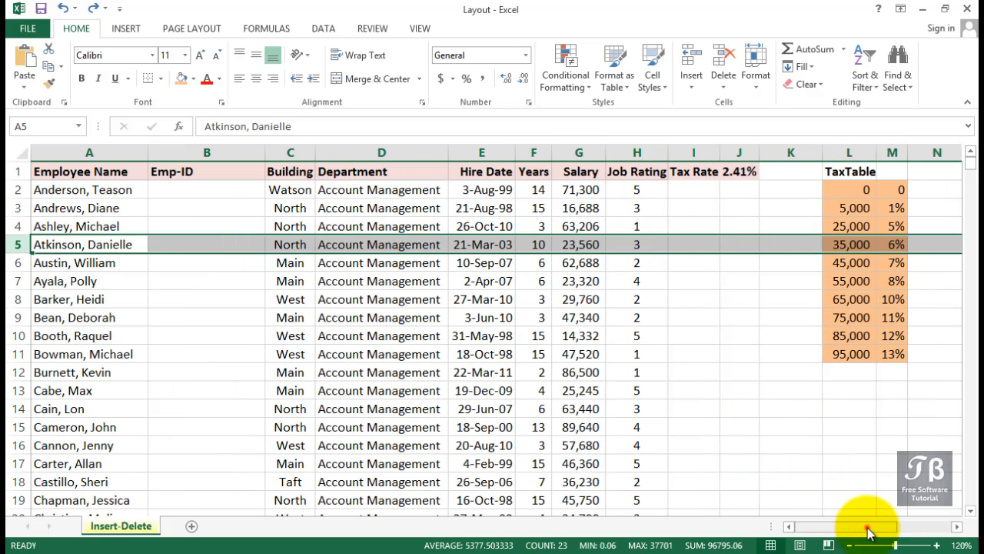
drag(867, 531, 833, 531)
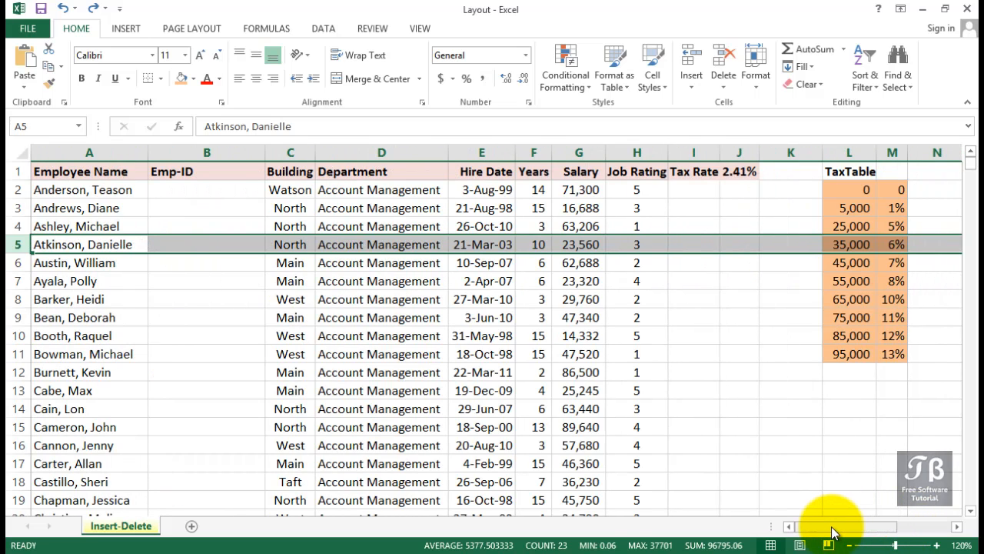
Step: Insert blank cells at A5:J5 only, shifting the existing employee list cells down
click(100, 245)
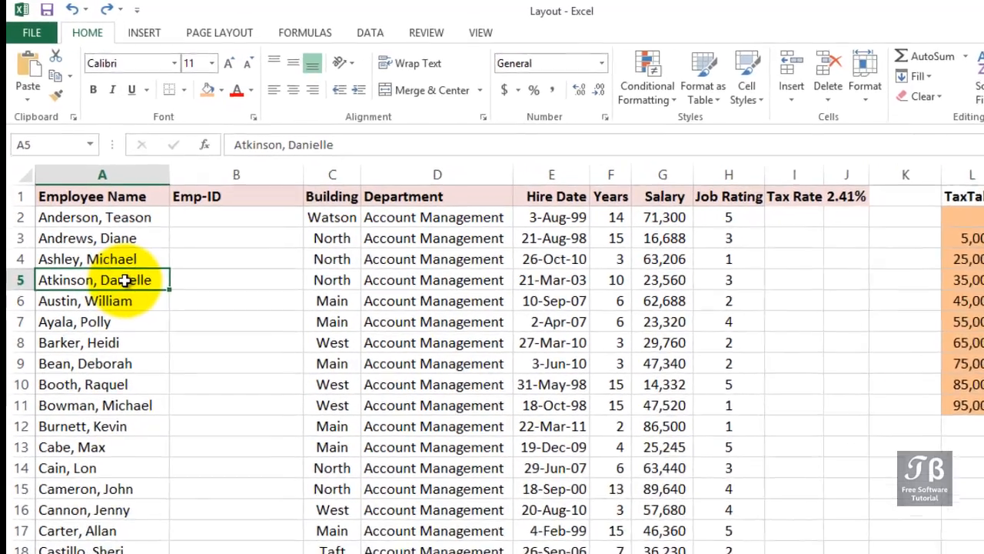
drag(100, 245, 535, 244)
drag(662, 304, 922, 306)
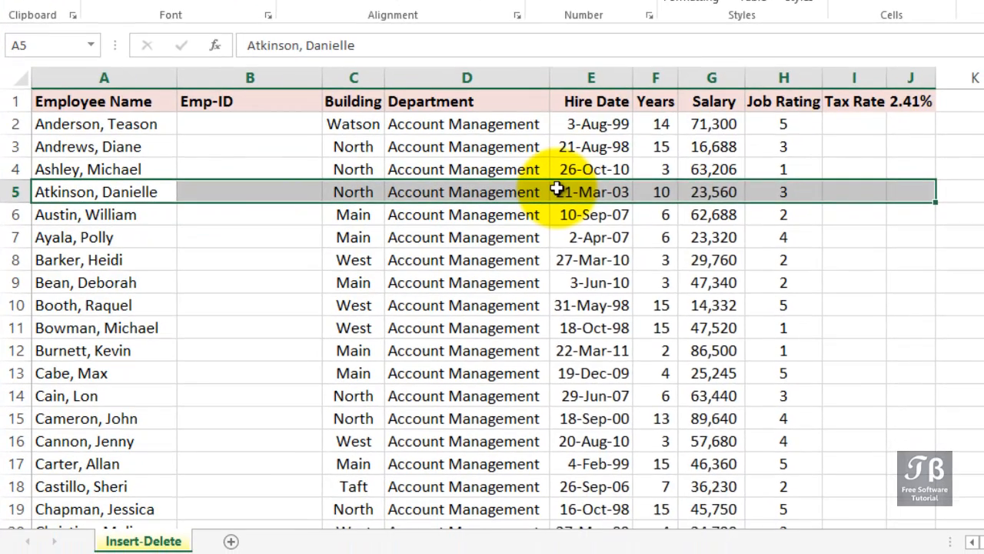
right_click(563, 302)
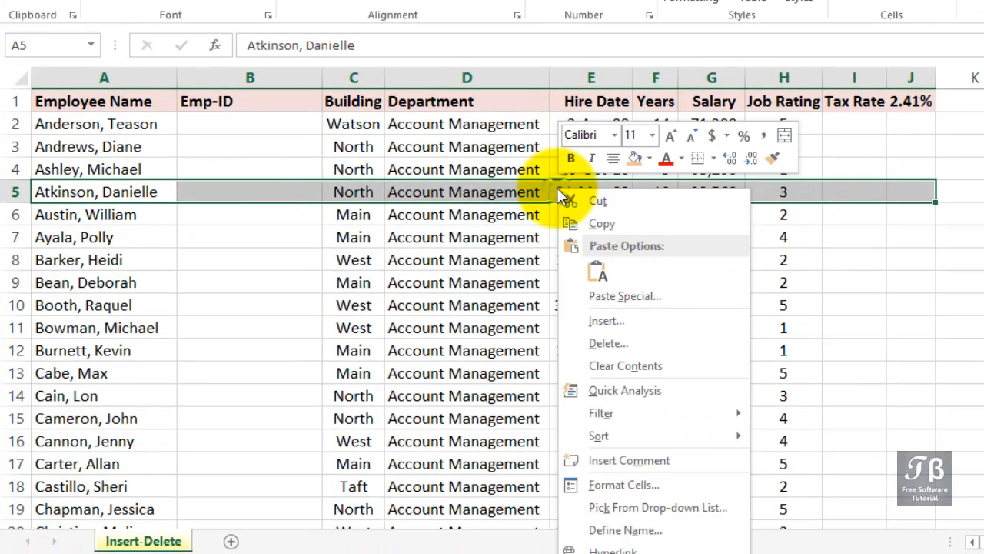
click(596, 319)
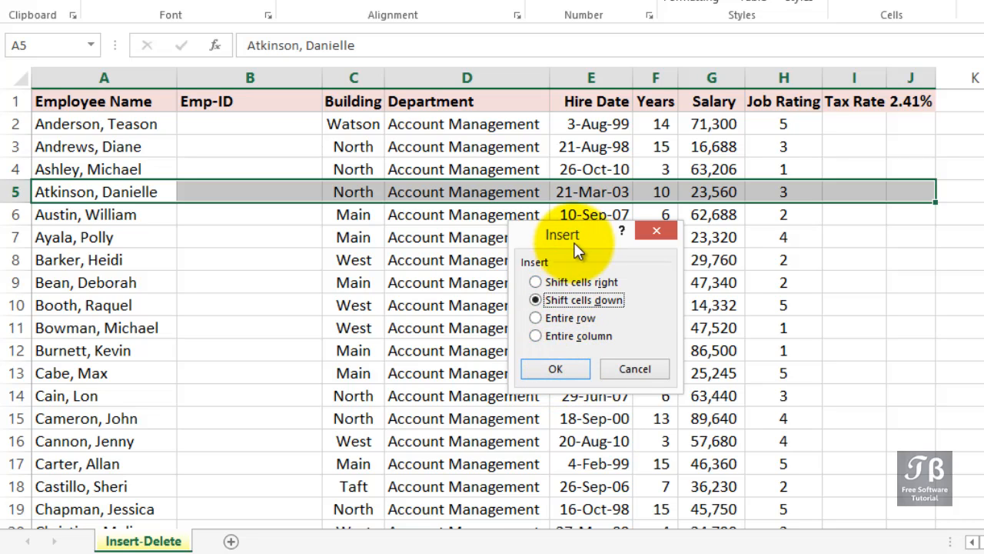
drag(569, 251, 555, 298)
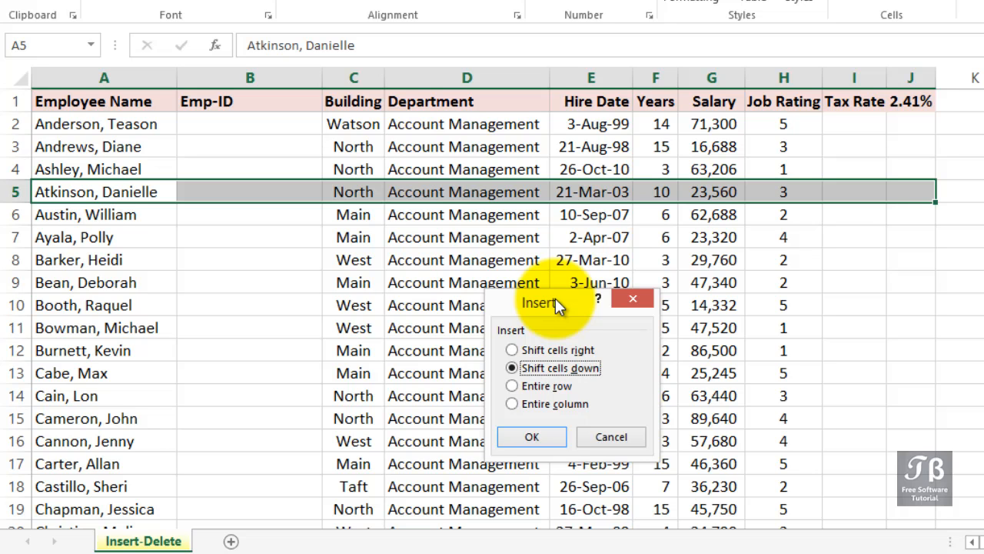
click(538, 436)
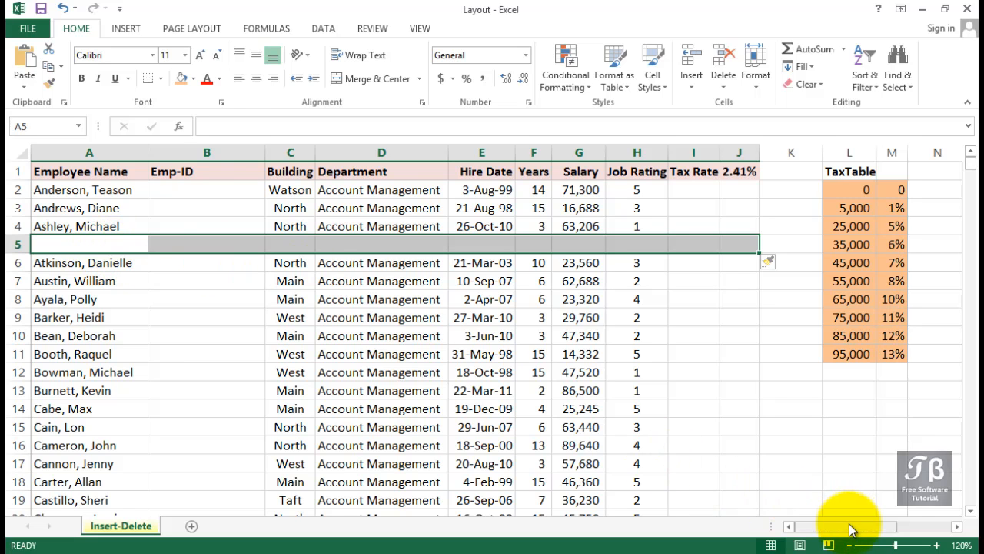
Step: Check the TaxTable and monthly tables beside the list, and inspect the Jan total's formula in cell P7
drag(852, 529, 880, 536)
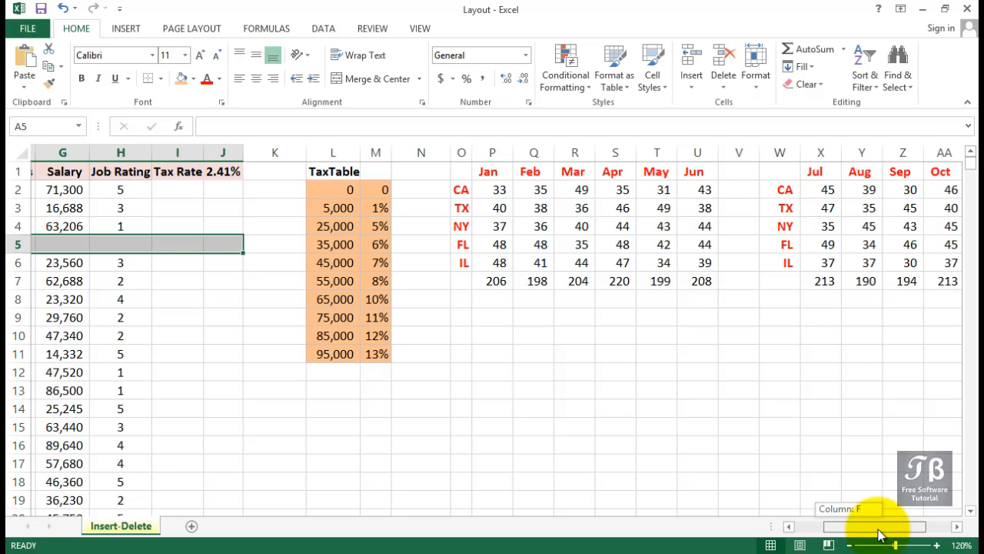
drag(880, 536, 888, 534)
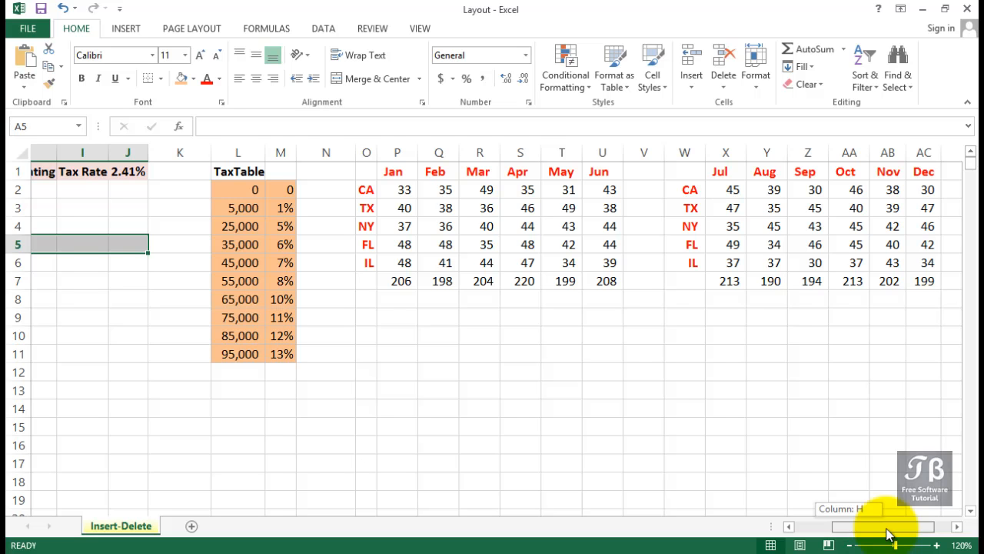
drag(888, 534, 886, 534)
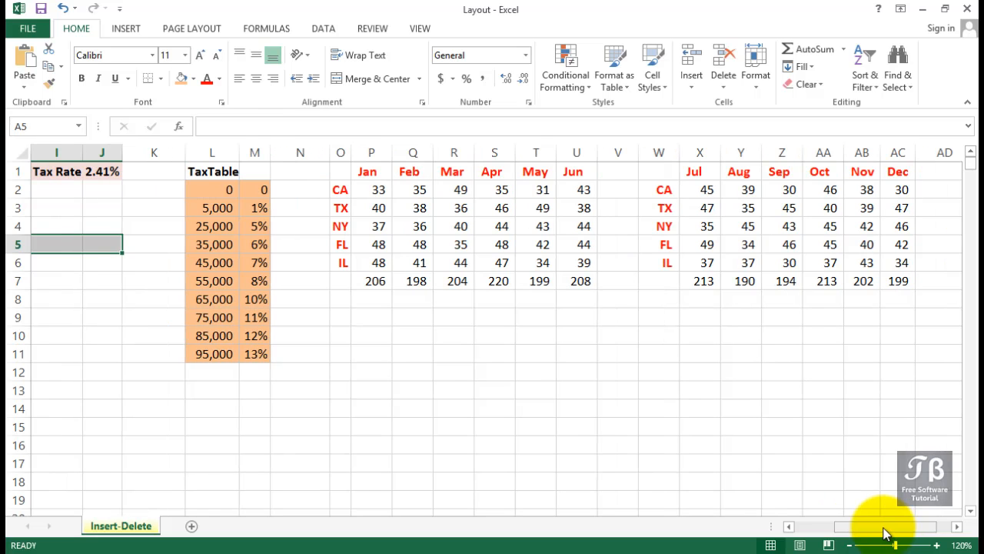
click(369, 279)
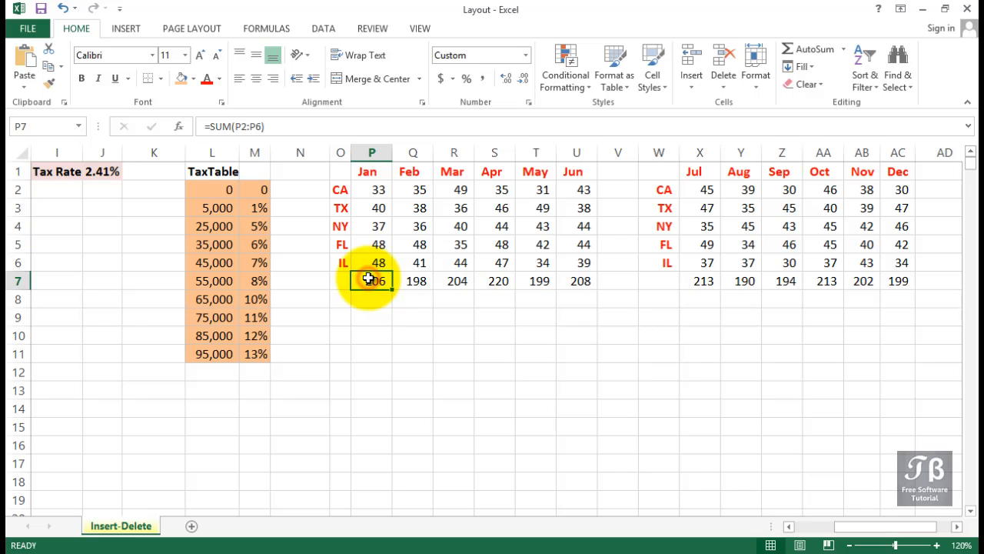
double_click(369, 279)
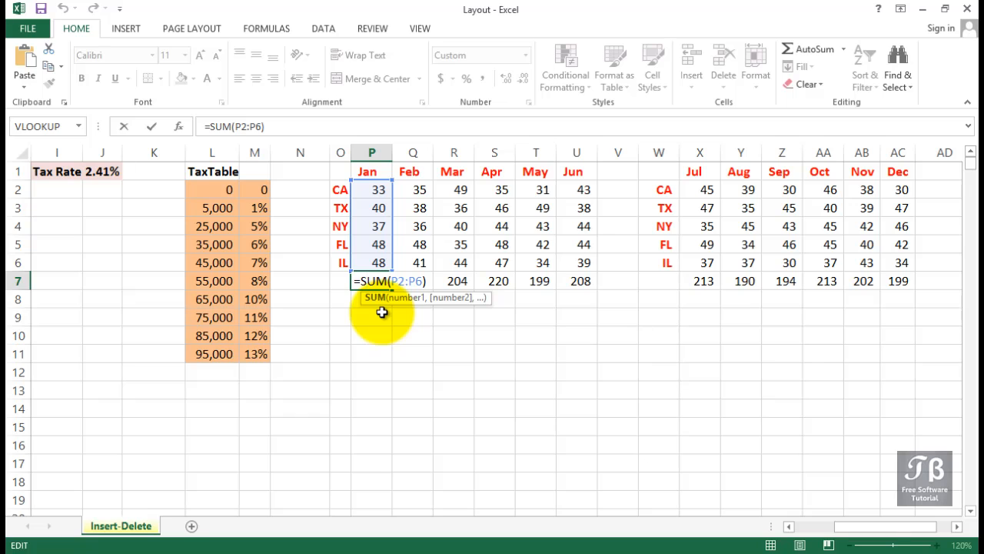
key(Return)
Step: Insert blank cells at O1:AC1 above both monthly state tables, shifting only the cells beneath down
click(367, 172)
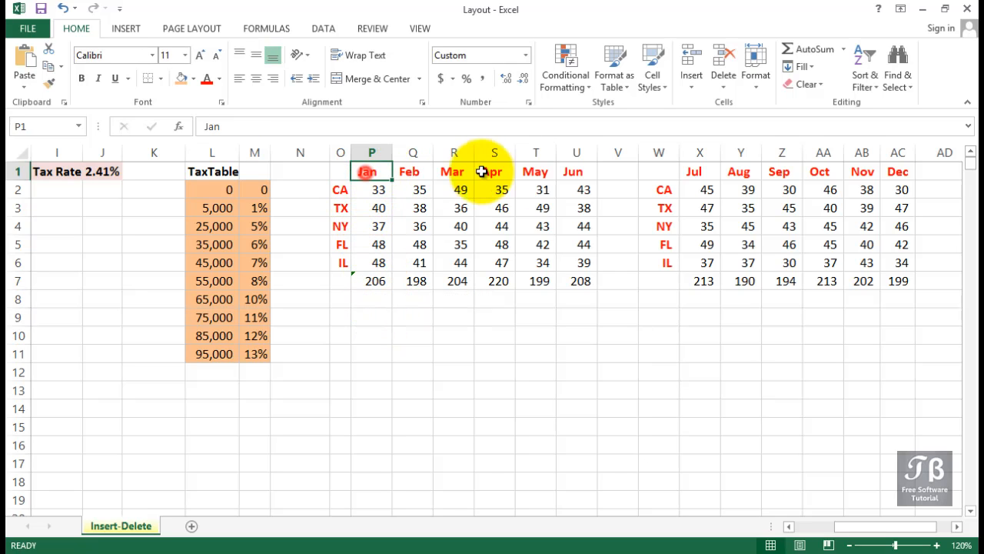
drag(482, 171, 882, 163)
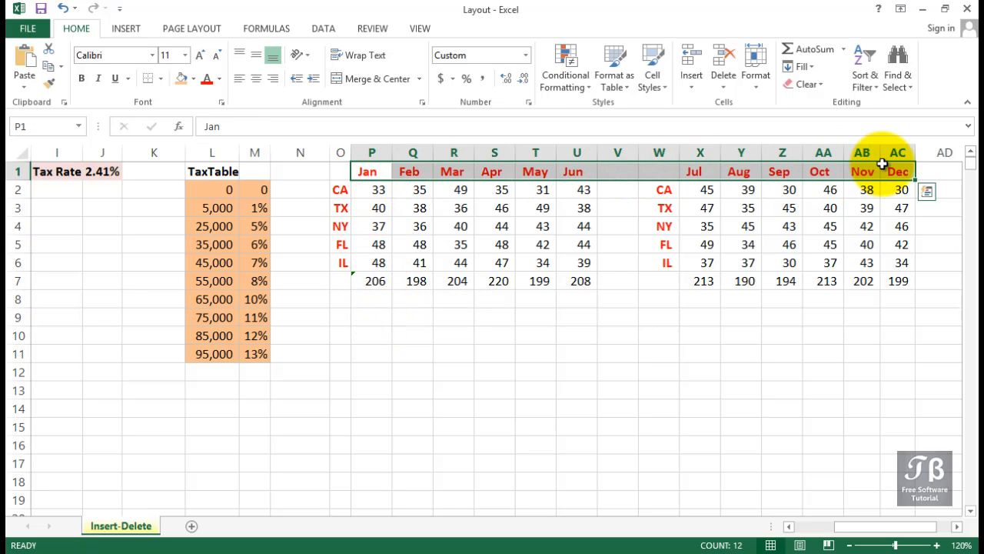
drag(340, 170, 886, 158)
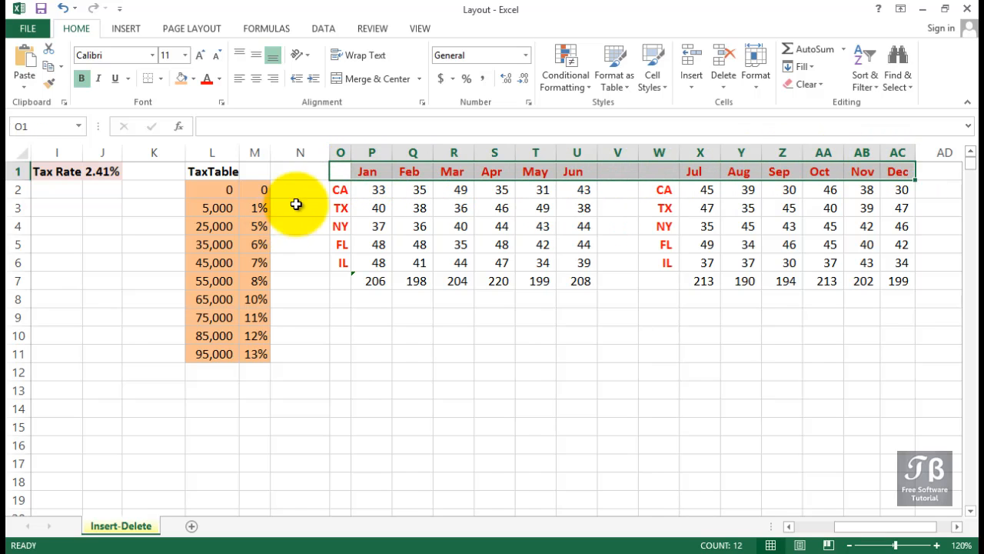
right_click(367, 175)
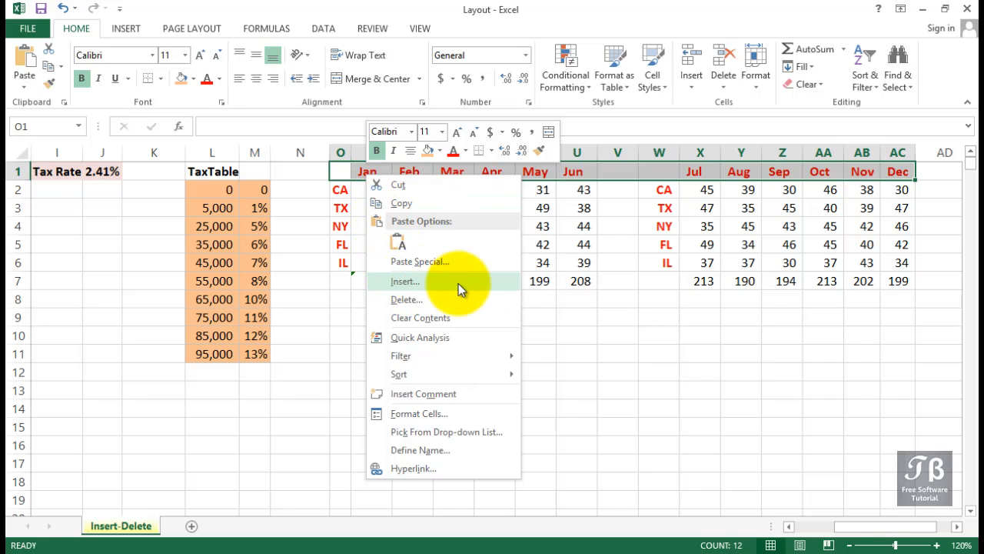
click(694, 88)
click(694, 86)
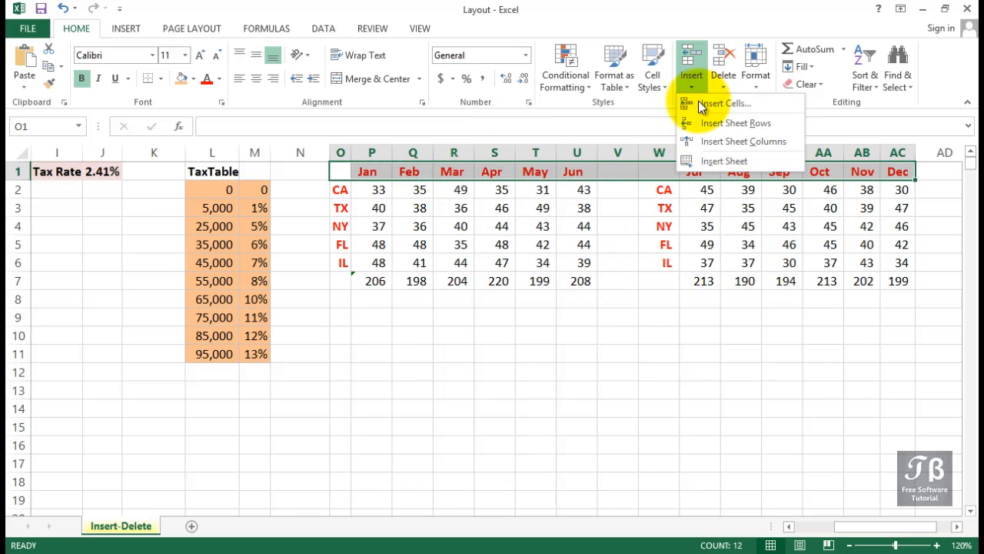
click(699, 103)
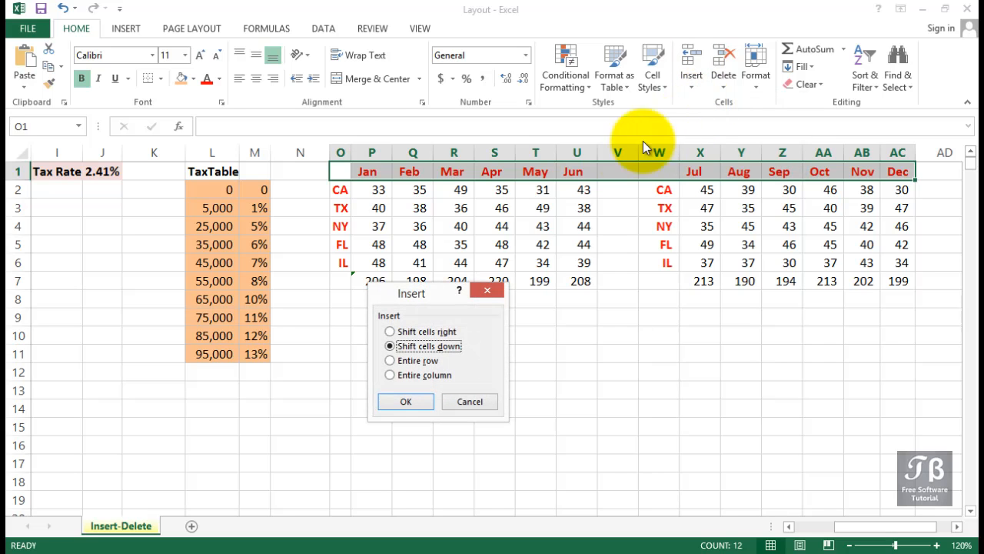
click(404, 403)
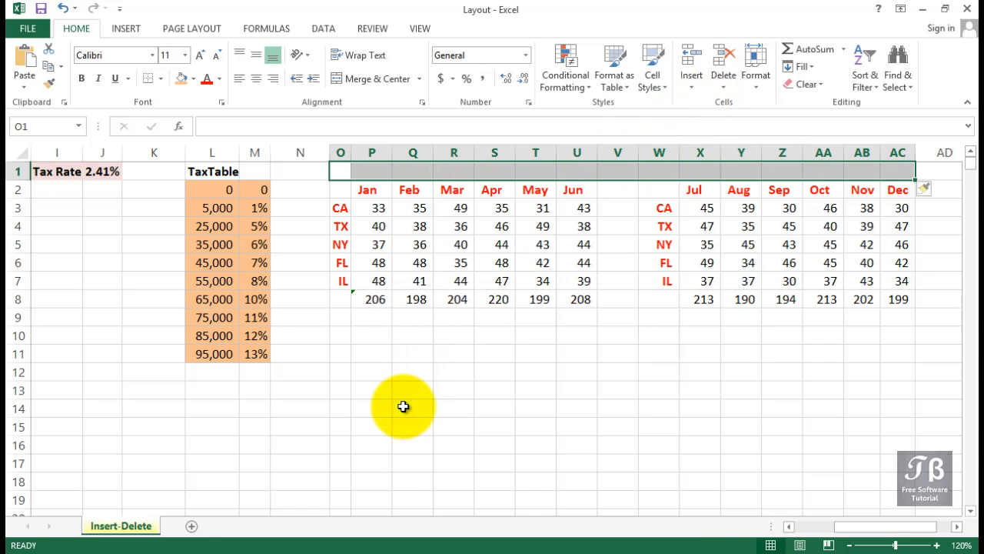
Step: Inspect the range reference in the Jan total's SUM formula in cell P8, leaving the formula unedited
click(374, 300)
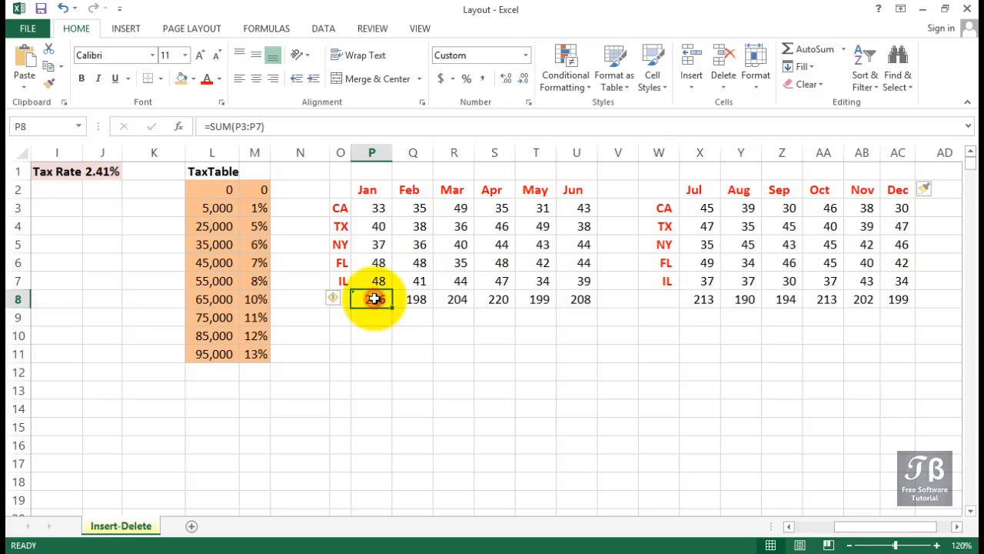
double_click(374, 299)
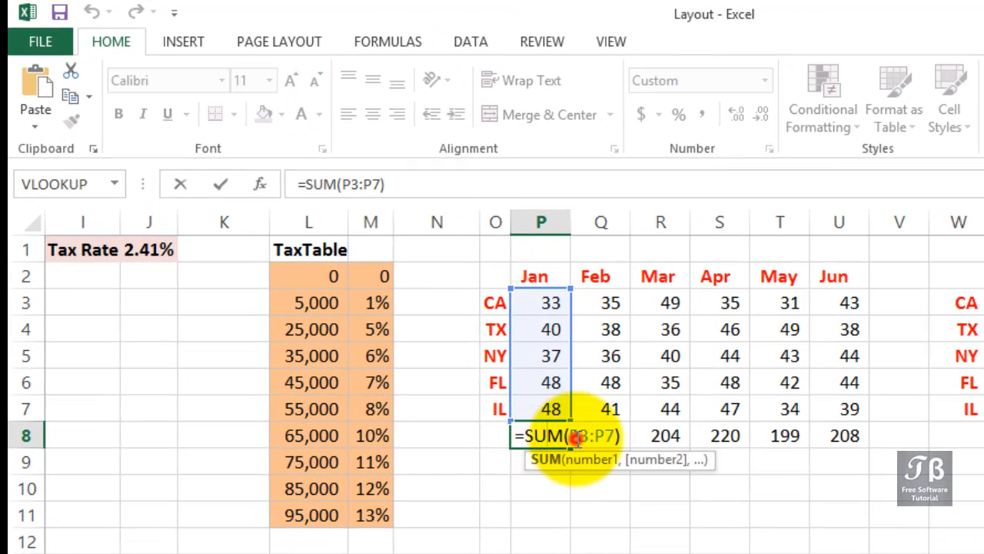
drag(576, 437, 617, 436)
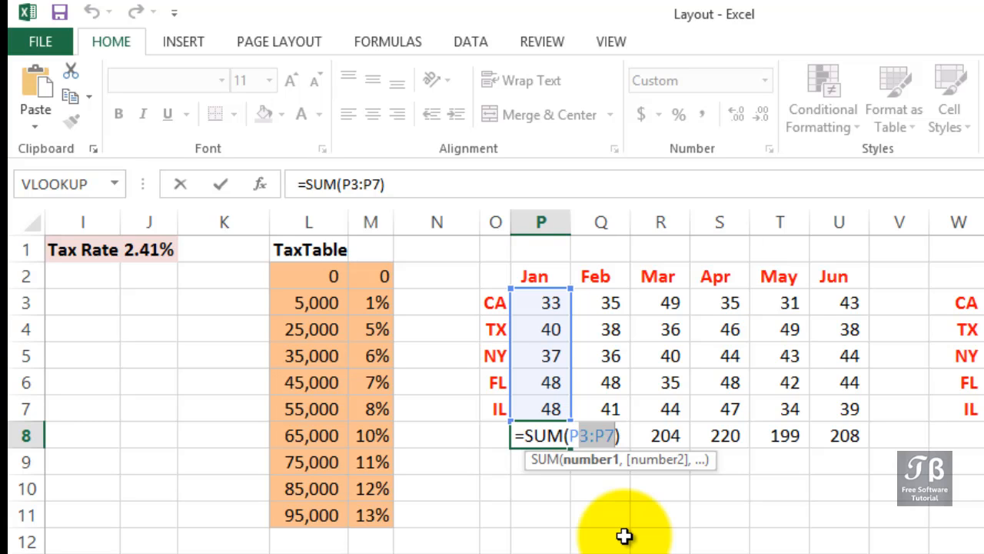
key(Escape)
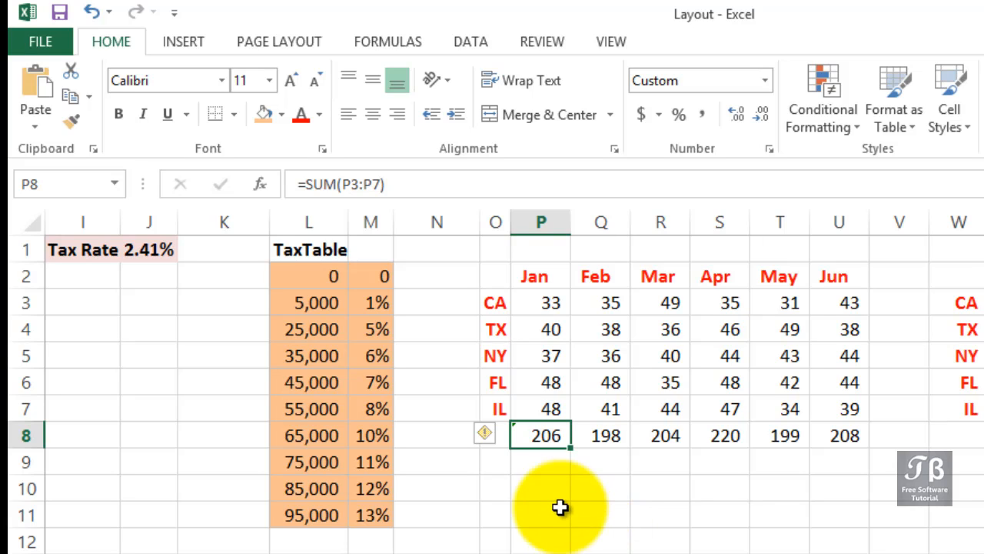
Step: Delete the blank cells O1:AC1 above the monthly tables, shifting the cells beneath up
drag(483, 251, 889, 212)
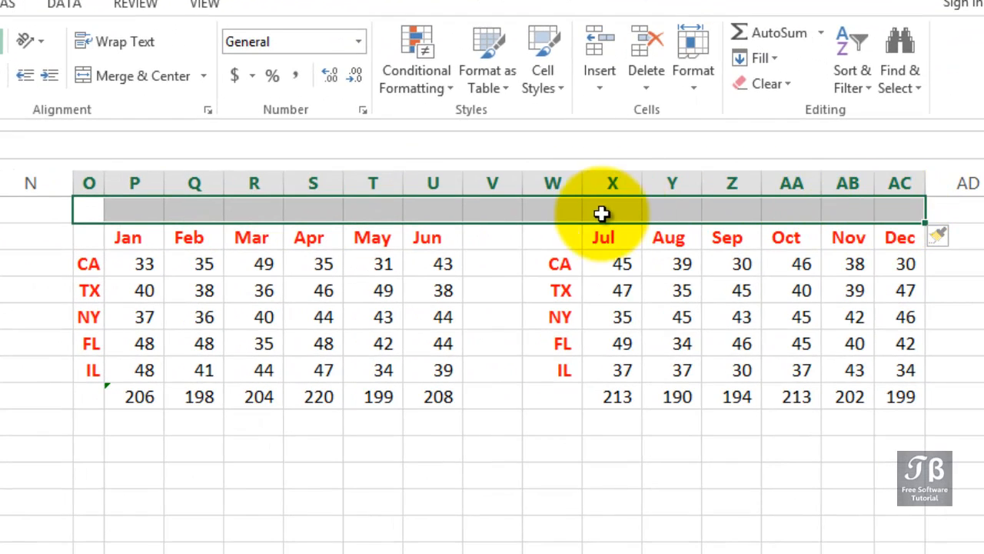
right_click(581, 215)
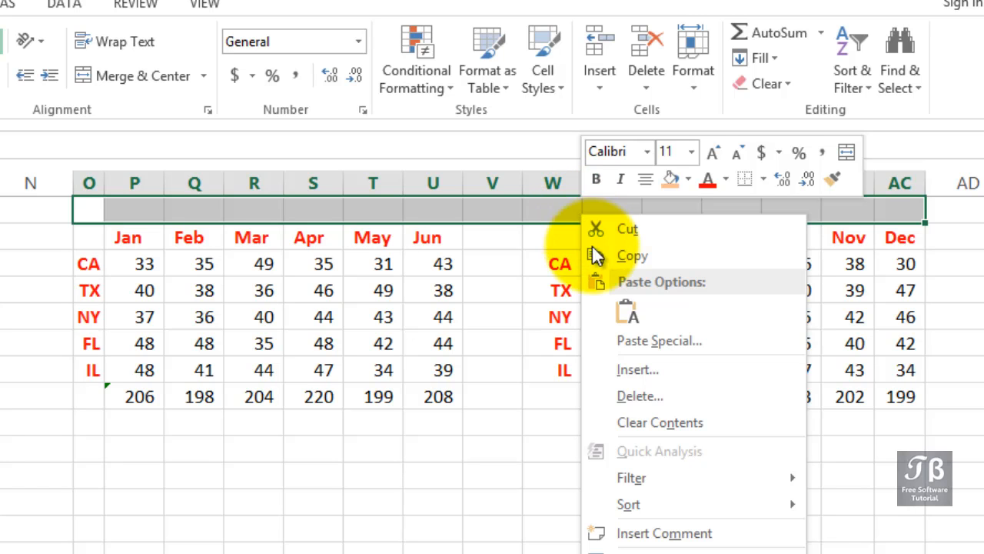
click(626, 388)
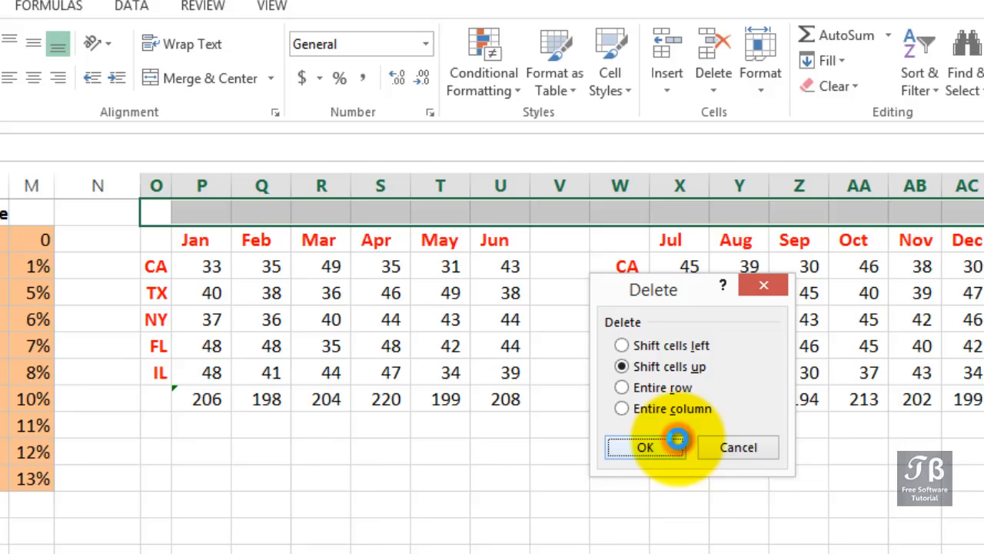
click(612, 442)
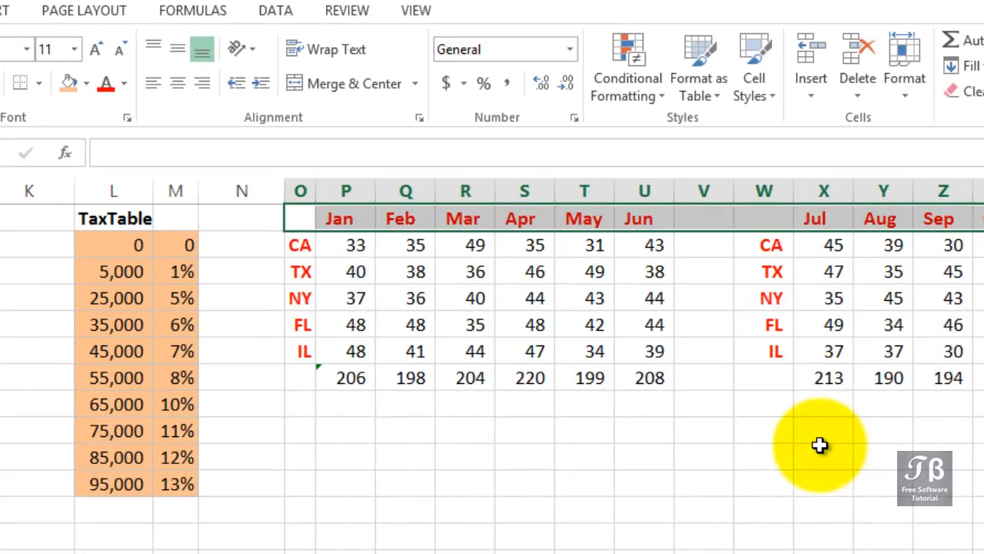
Step: Inspect the range reference in the Jan total's SUM formula, now located in cell P7
click(418, 380)
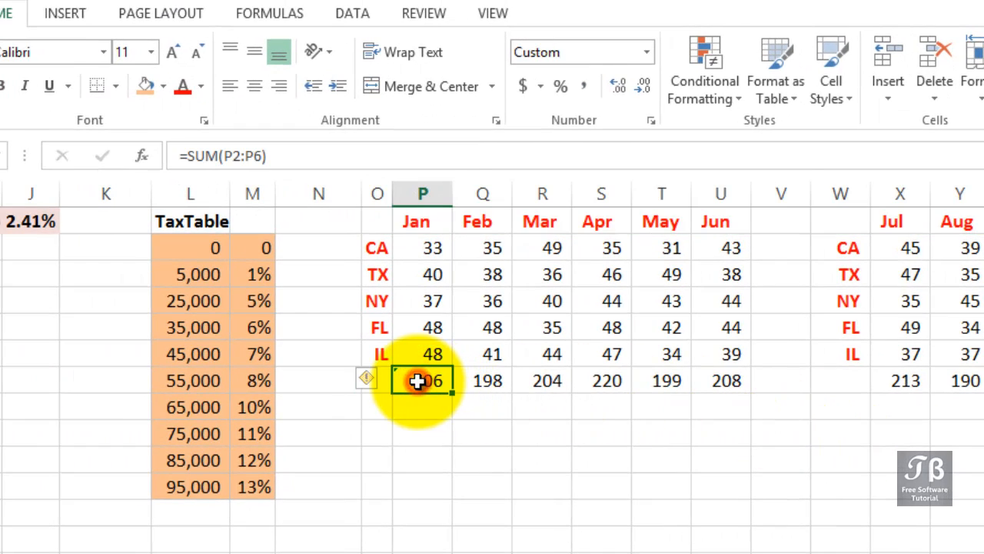
double_click(418, 381)
drag(453, 381, 502, 392)
click(496, 391)
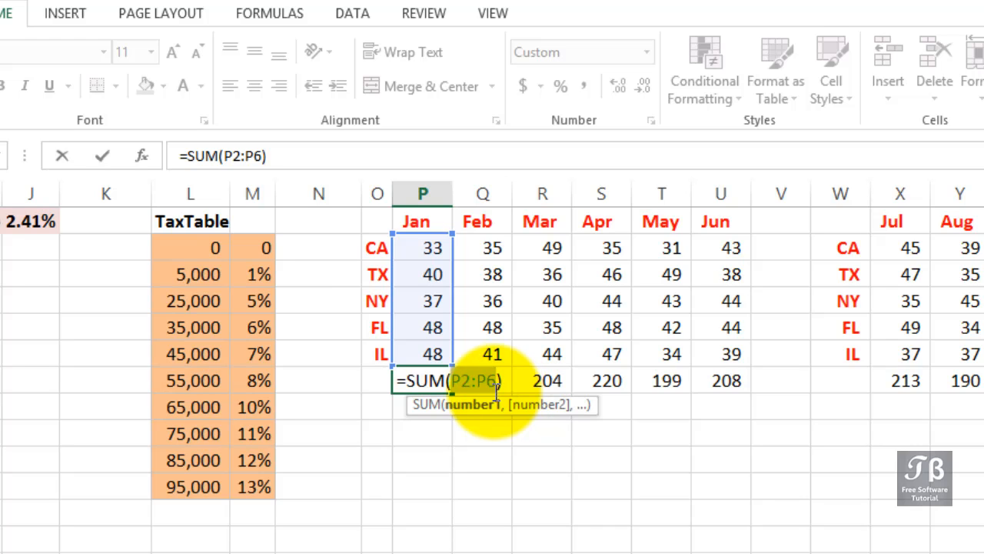
key(ctrl+Return)
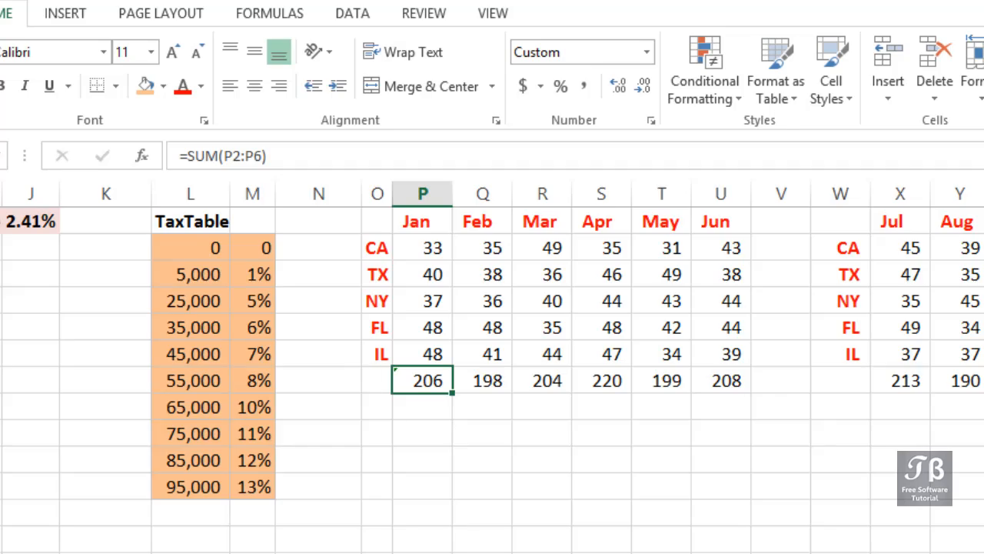
Step: Insert two blank columns at D:E before the Department column, and select the blank row 5 cells A5:L5
scroll(492, 368, left, 6)
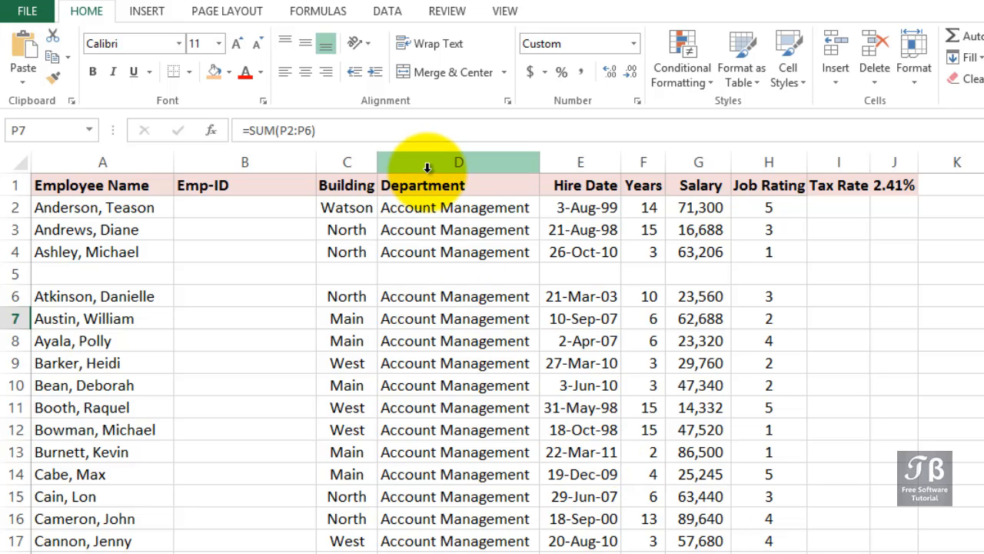
drag(426, 169, 566, 163)
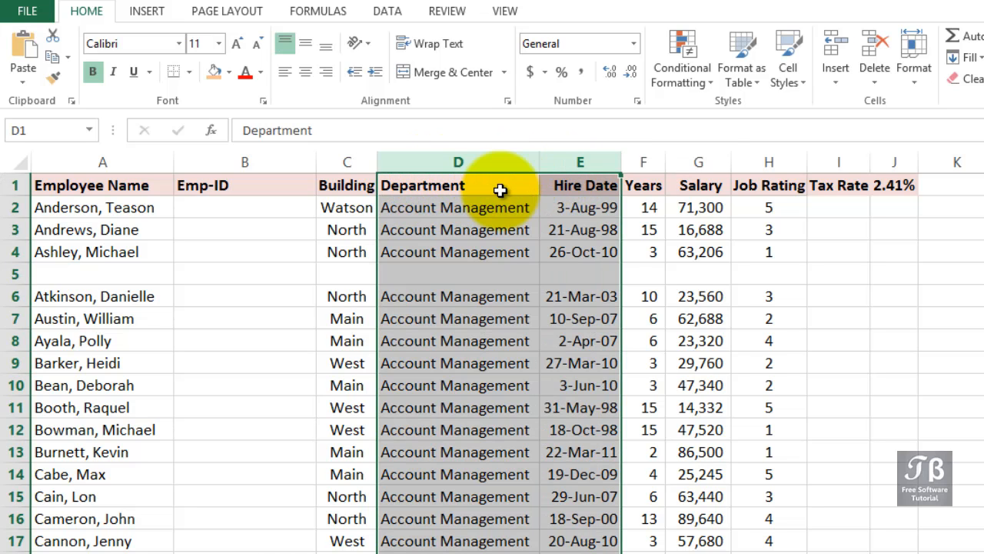
right_click(500, 190)
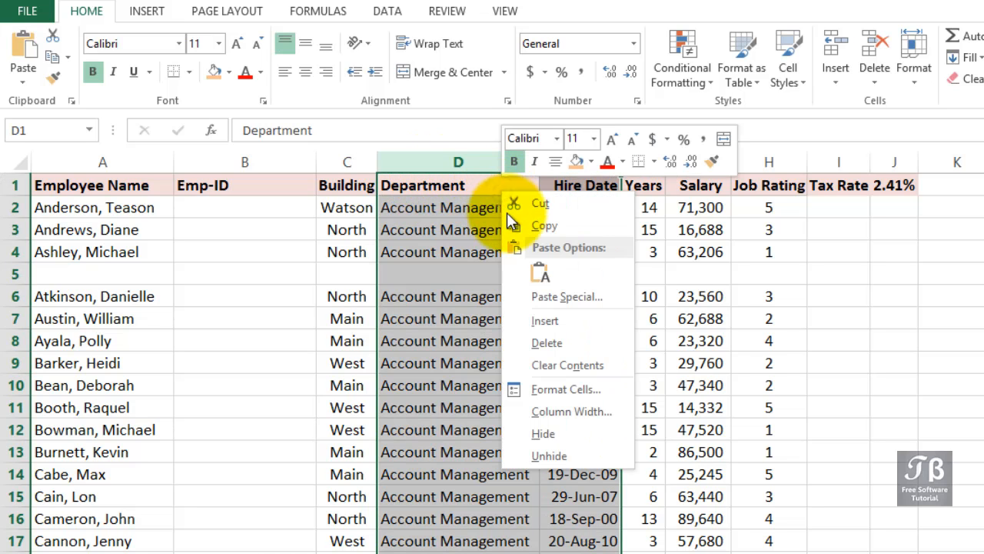
click(532, 326)
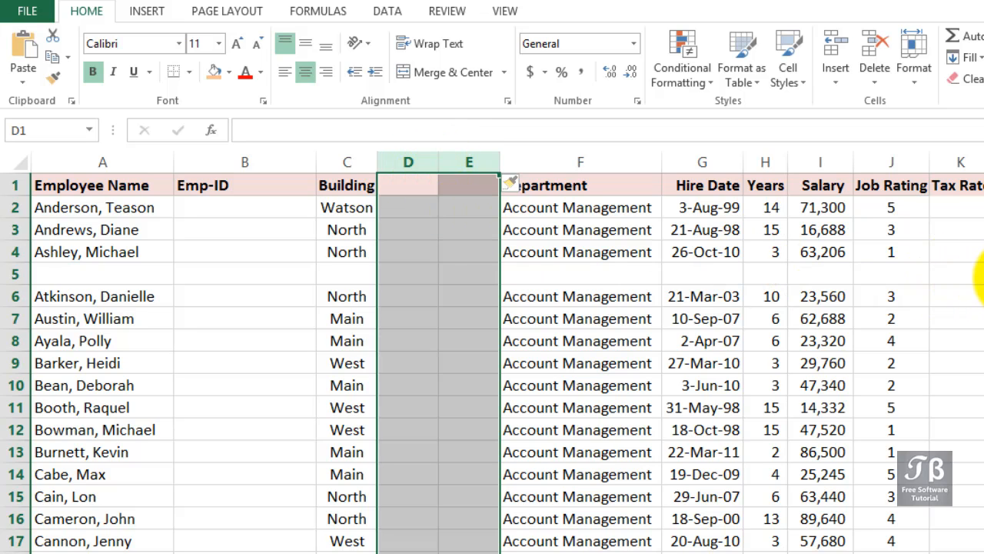
drag(980, 275, 35, 268)
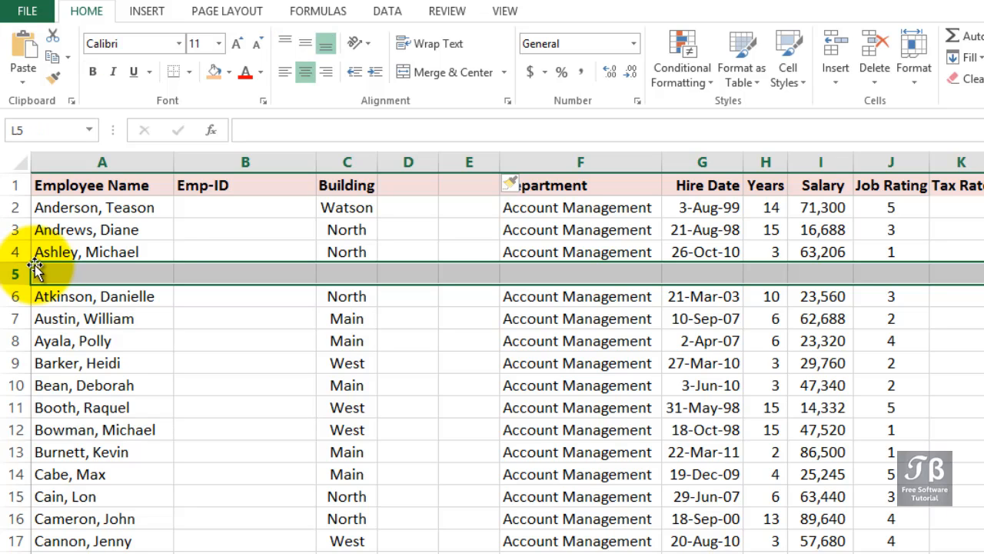
Step: Delete the two blank columns D and E between Building and Department
click(393, 164)
drag(393, 164, 465, 163)
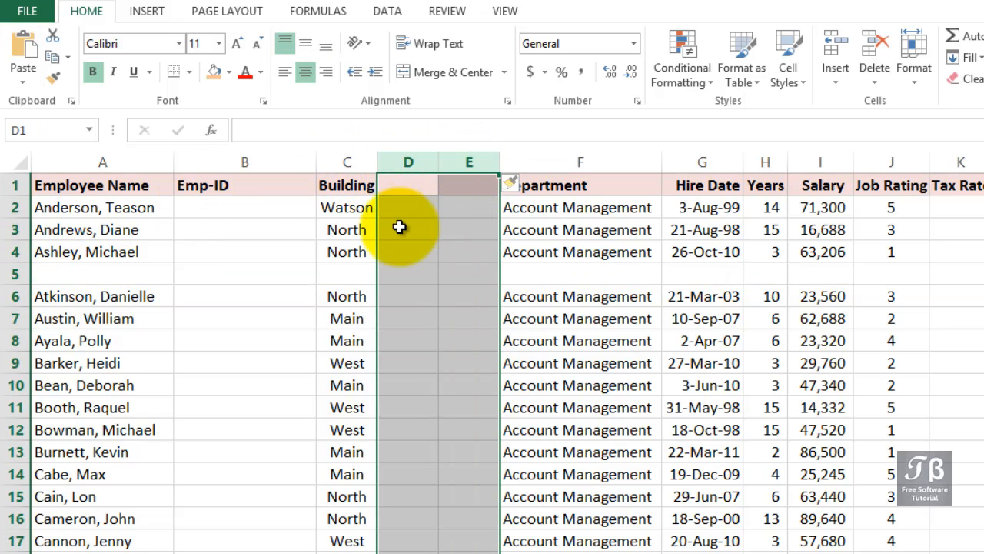
right_click(399, 226)
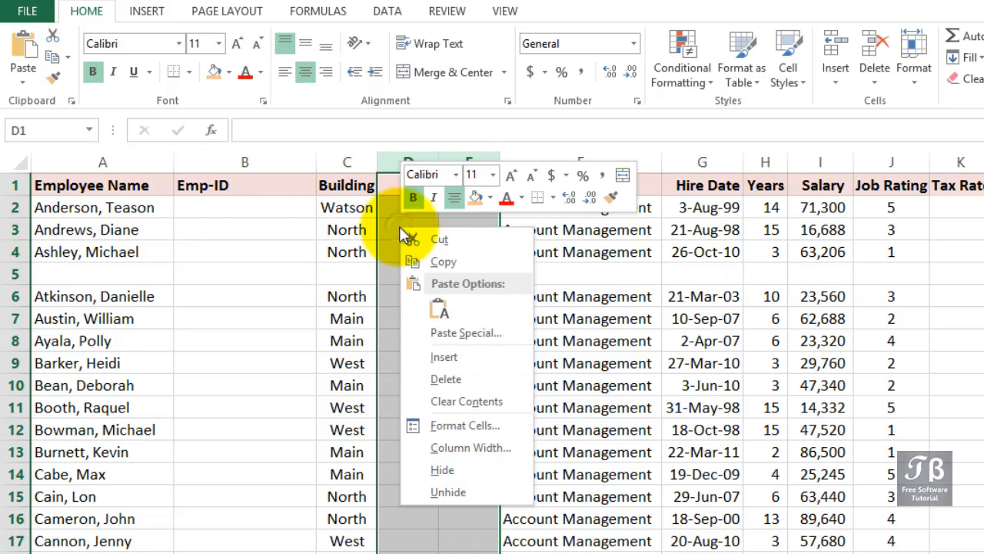
click(435, 380)
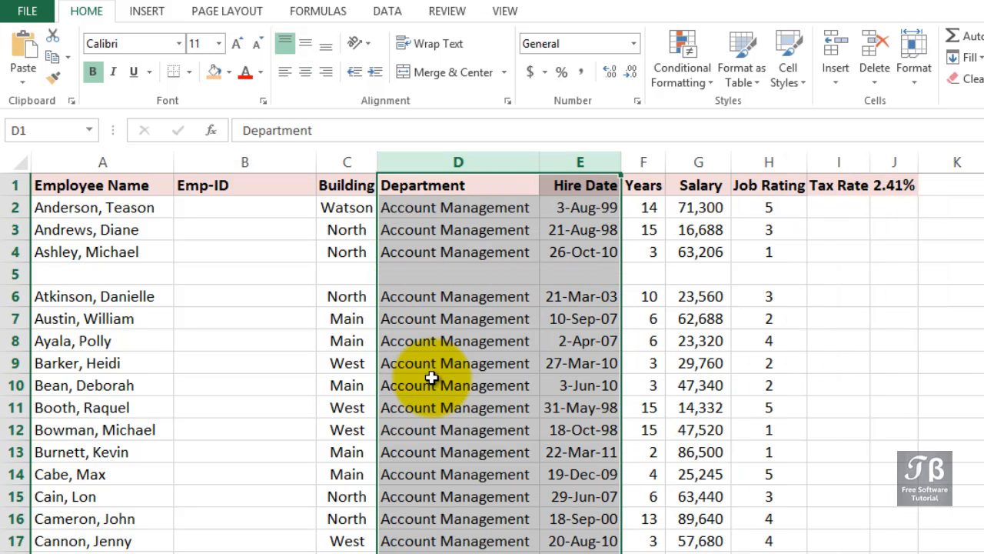